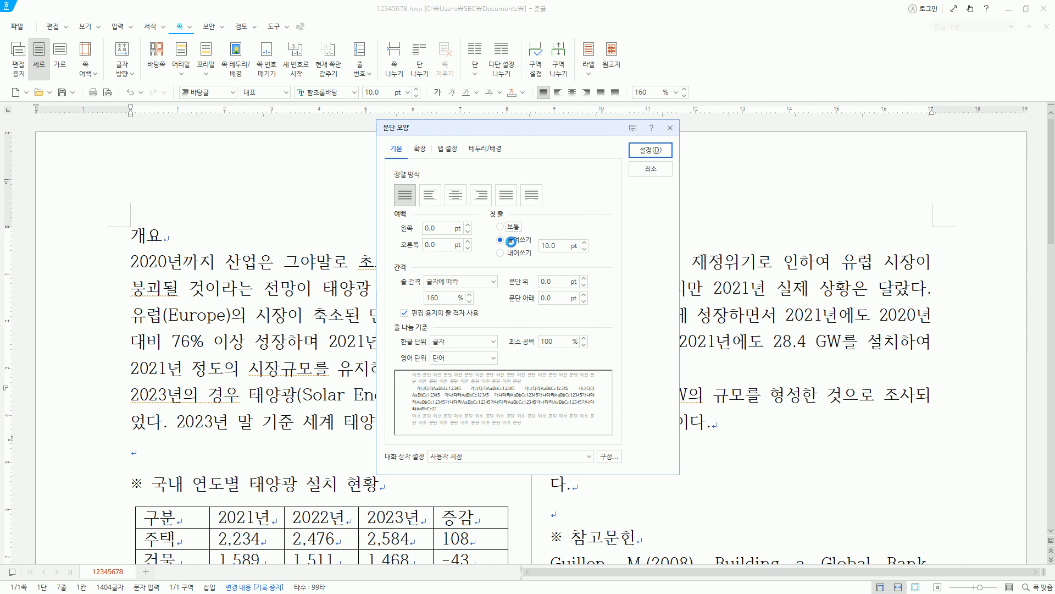
- Apply a 10 pt first-line indent to the 개요 section's paragraph beginning "2023년의 경우"
mouse_move(498, 244)
left_mouse_down()
mouse_move(583, 253)
mouse_move(583, 231)
left_mouse_up()
key("Escape")
left_click(560, 133)
key("Return")
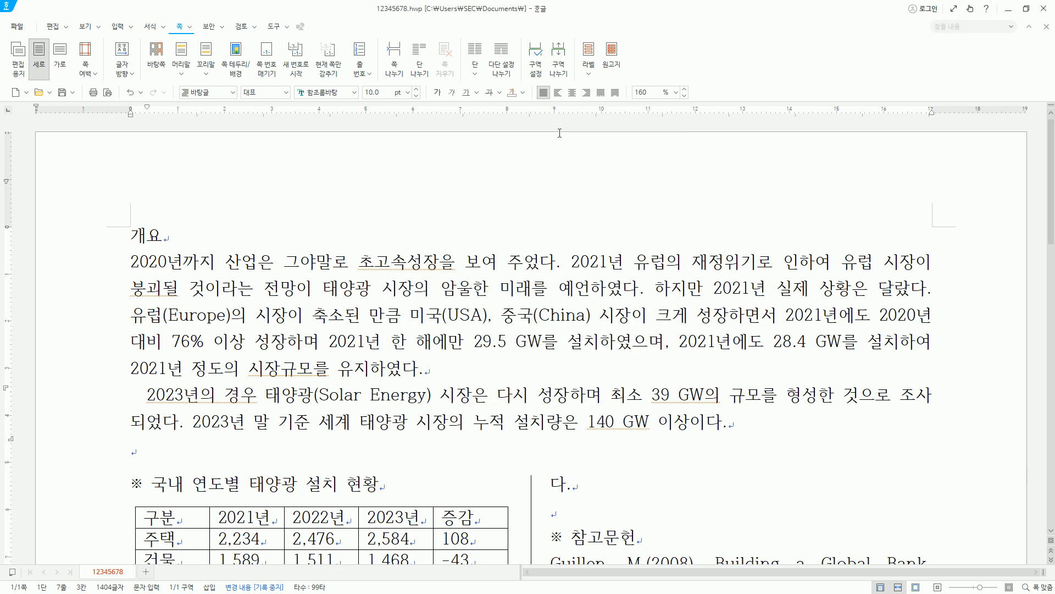
key("ctrl+2")
left_click_drag(133, 386, 148, 401)
key("Escape")
left_click(158, 368)
- Centre-align the paragraph holding the table under the heading "국내 연도별 태양광 설치 현황"
scroll(1052, 200, "down", 4)
key("ctrl+2")
mouse_move(115, 235)
left_mouse_down()
mouse_move(178, 352)
mouse_move(522, 406)
mouse_move(521, 416)
left_mouse_up()
key("Escape")
key("ctrl+2")
mouse_move(127, 237)
left_mouse_down()
mouse_move(158, 353)
mouse_move(486, 431)
mouse_move(510, 415)
left_mouse_up()
left_click_drag(58, 244, 109, 411)
key("Escape")
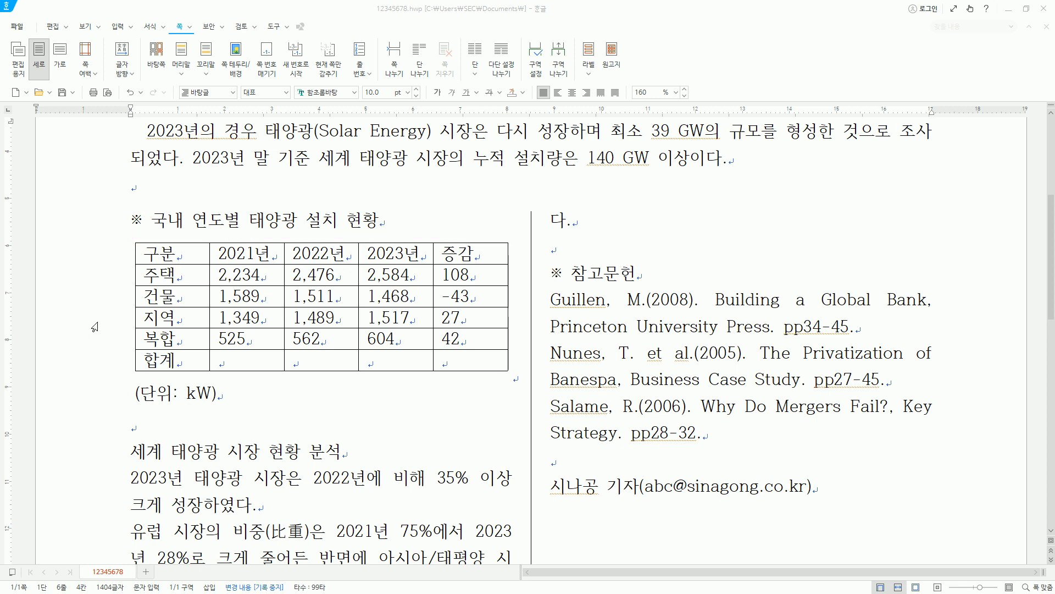
left_click(80, 289)
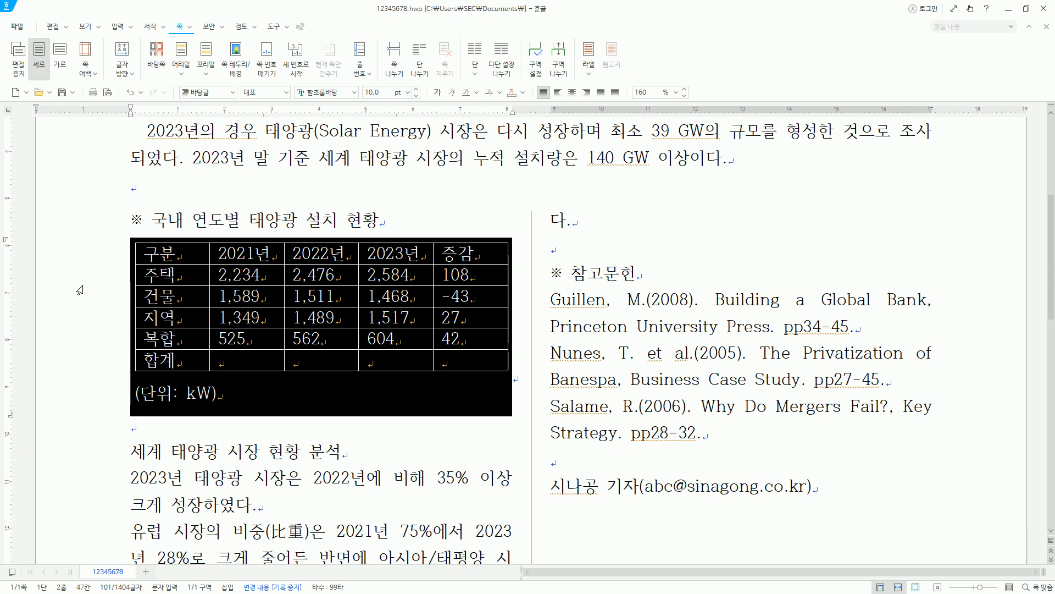
key("ctrl+shift+c")
left_click_drag(547, 108, 635, 108)
left_click_drag(564, 84, 581, 102)
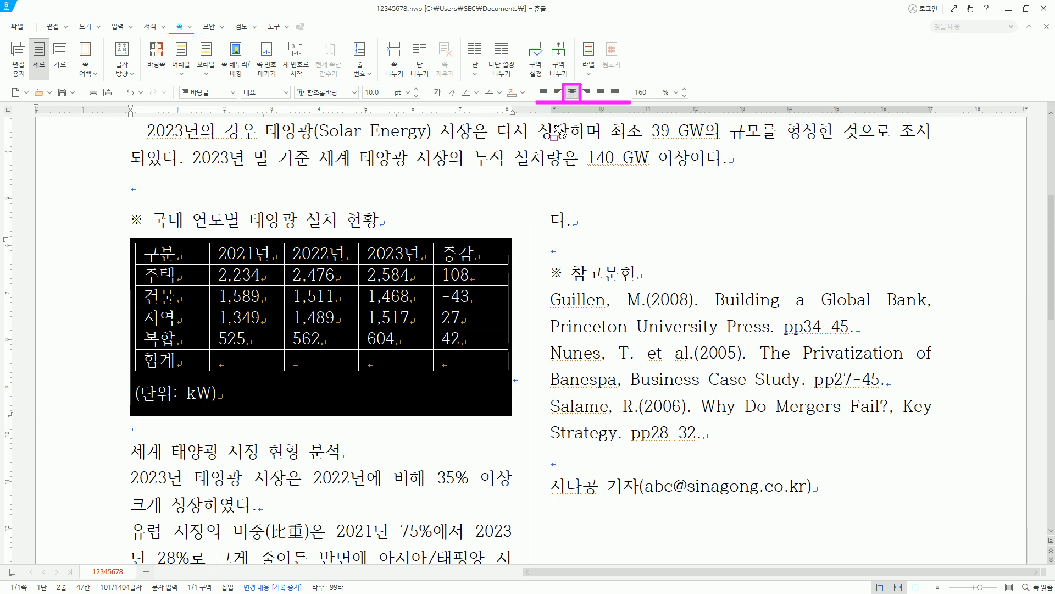
key("Escape")
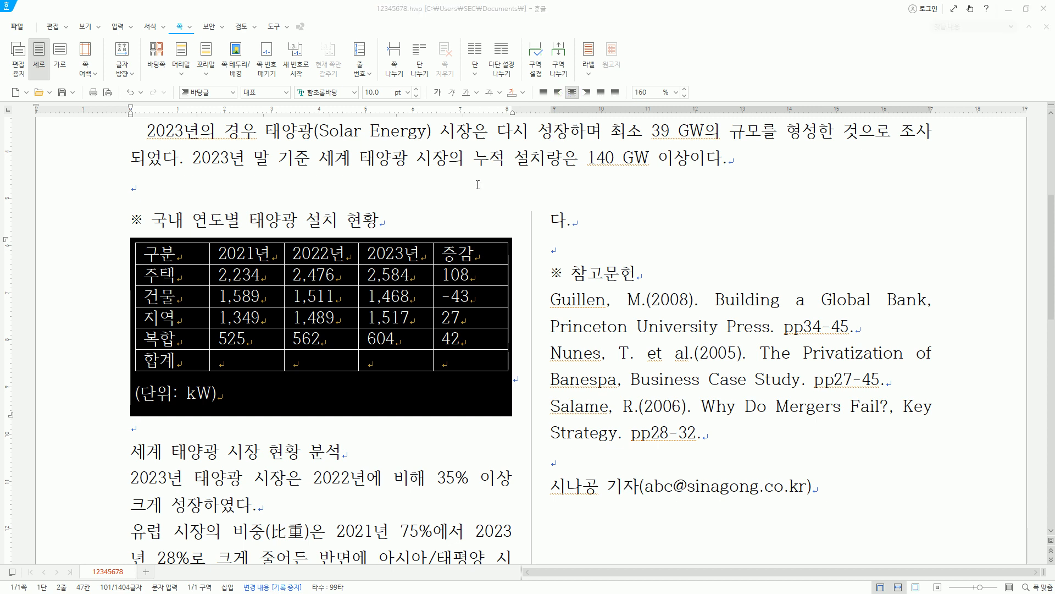
- Centre-align the text in all cells of the solar installation table, from 구분 to the last 합계 cell
left_click(207, 260)
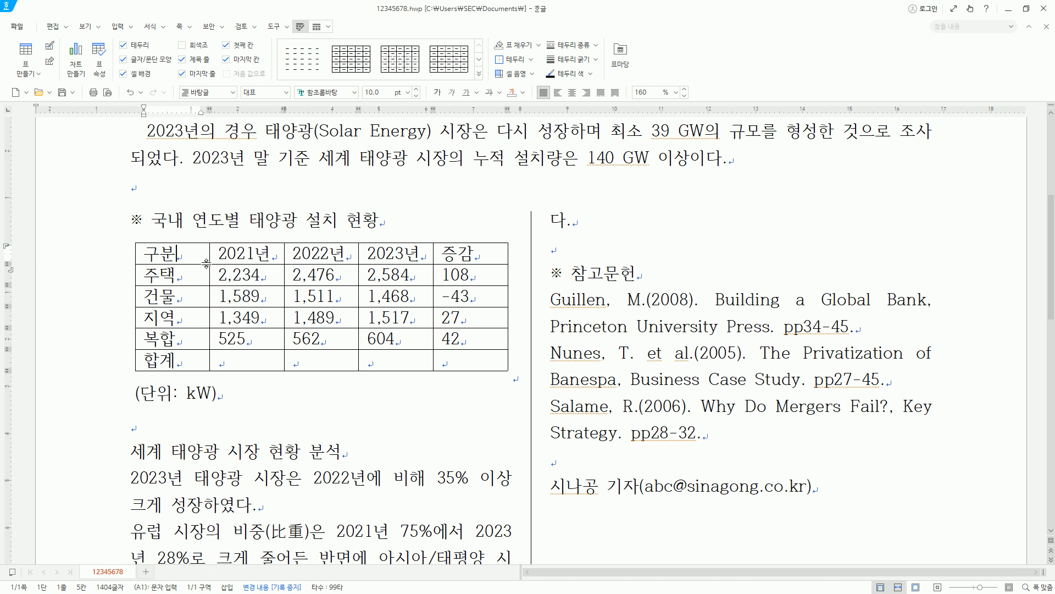
mouse_move(210, 267)
left_mouse_down()
mouse_move(500, 375)
mouse_move(493, 367)
left_mouse_up()
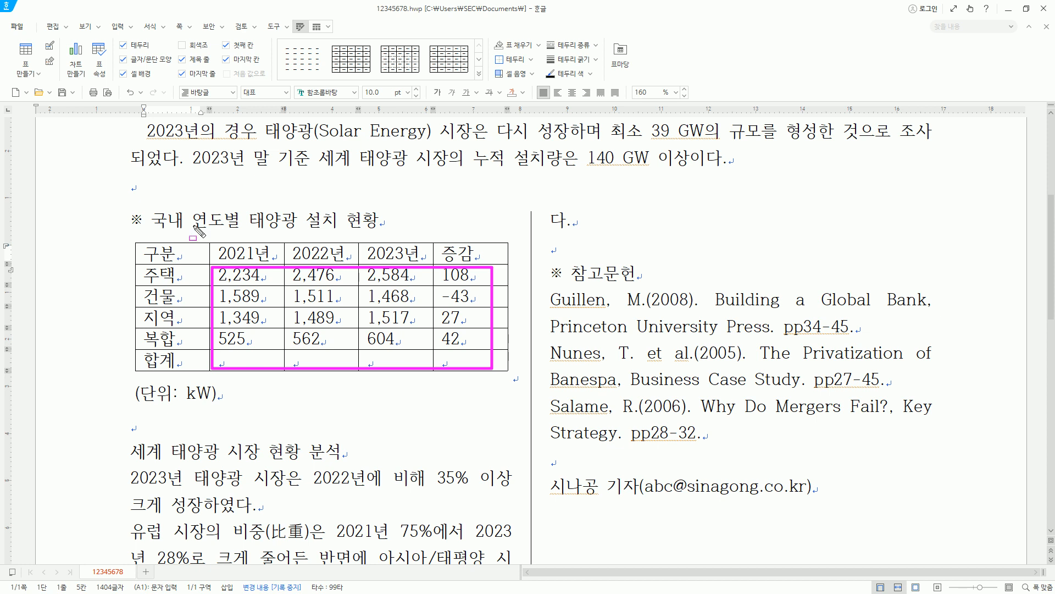
key("Escape")
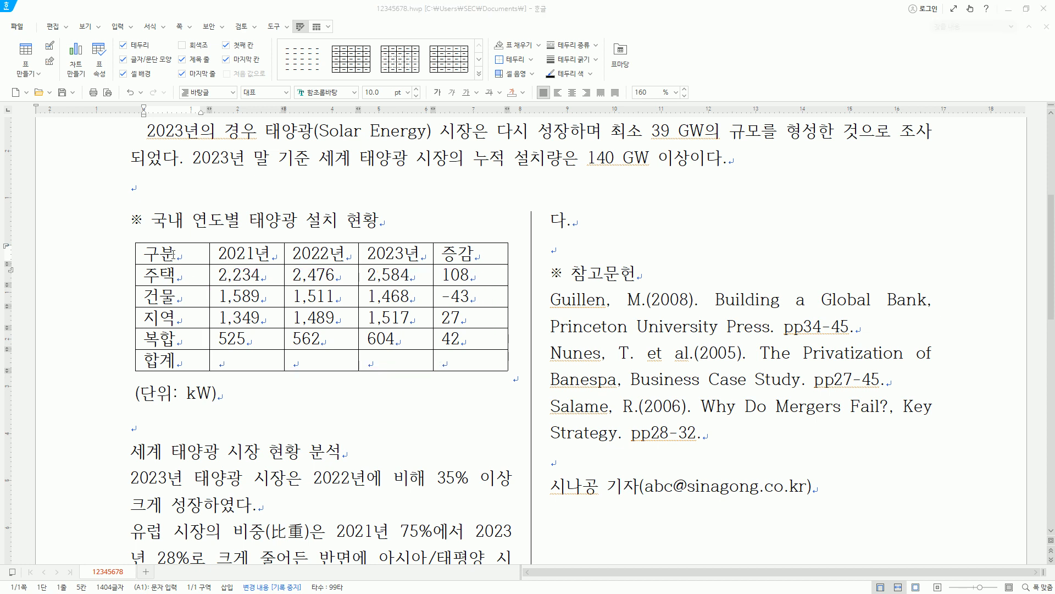
left_click(193, 258)
left_click_drag(193, 258, 456, 371)
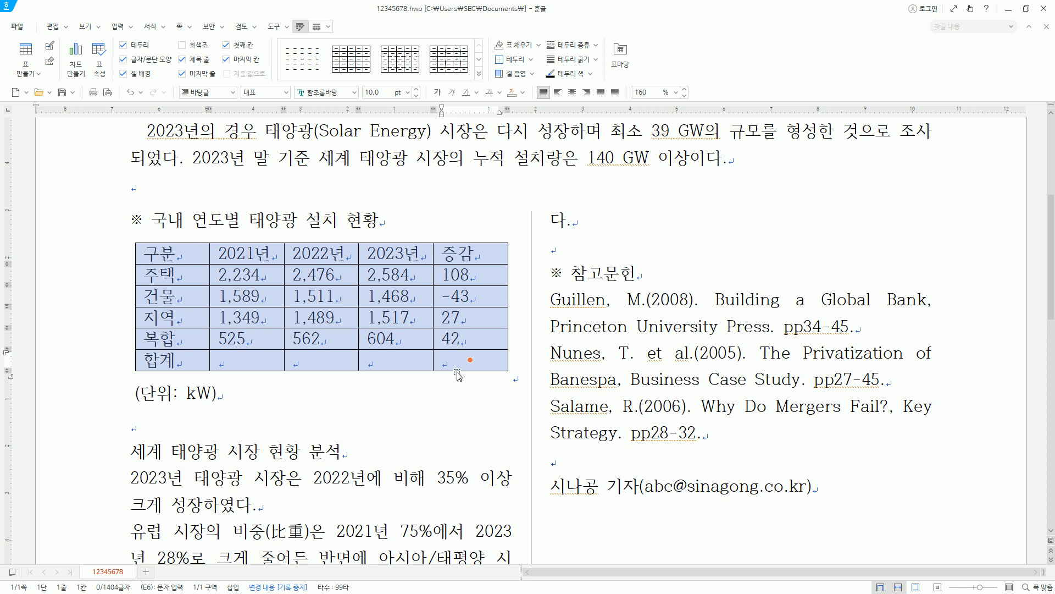
key("ctrl+shift+c")
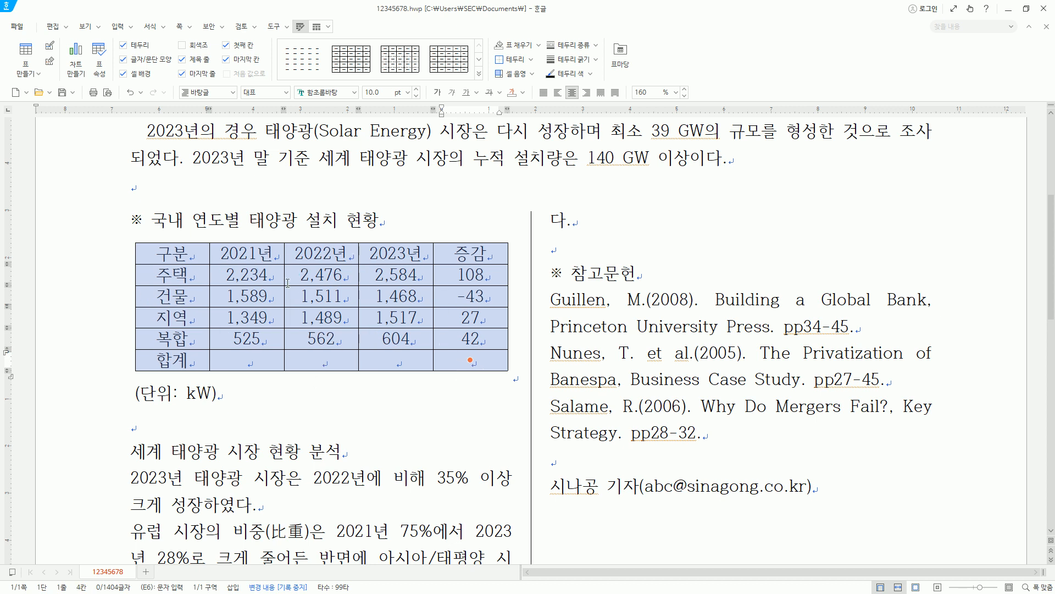
- Right-align the table's number cells from the 주택 row to the 합계 row, columns 2021년 to 증감
left_click(243, 274)
key("ctrl+2")
left_click_drag(226, 267, 486, 370)
key("Escape")
left_click_drag(273, 275, 470, 363)
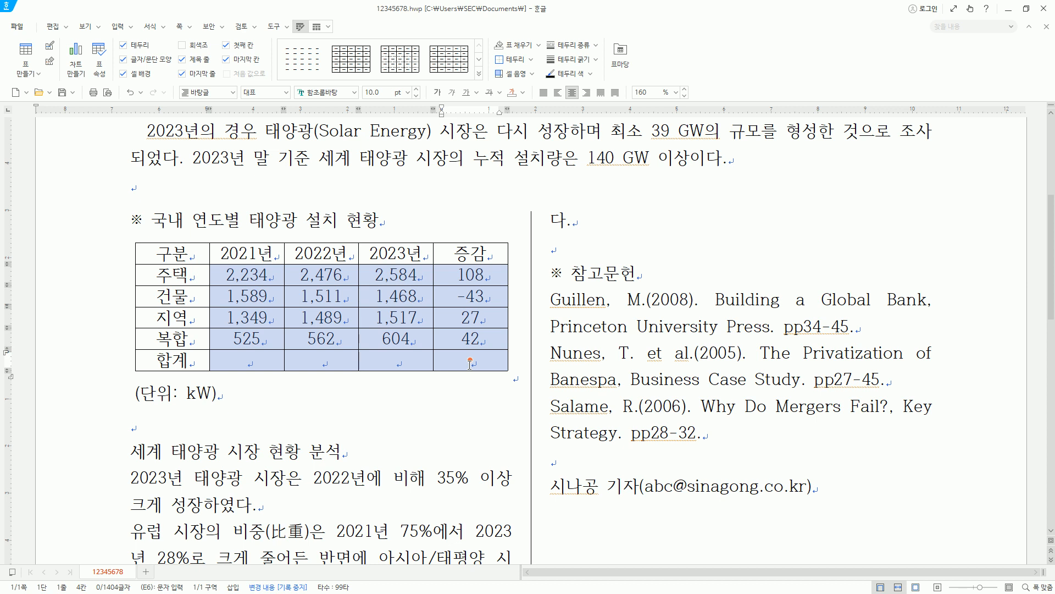
key("ctrl+shift+r")
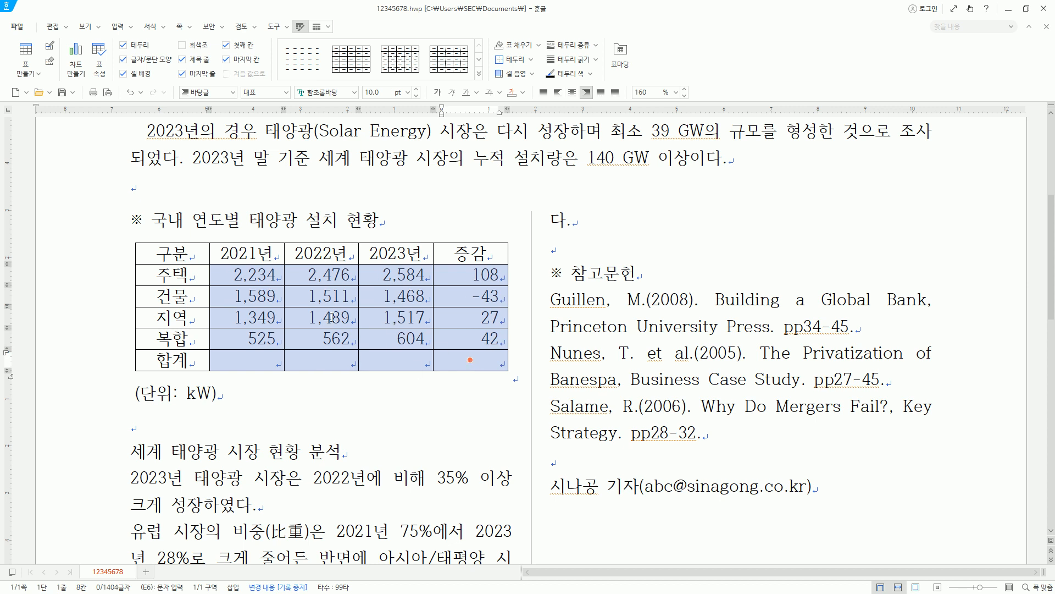
- Right-align the table caption "(단위: kW)"
left_click_drag(135, 380, 227, 401)
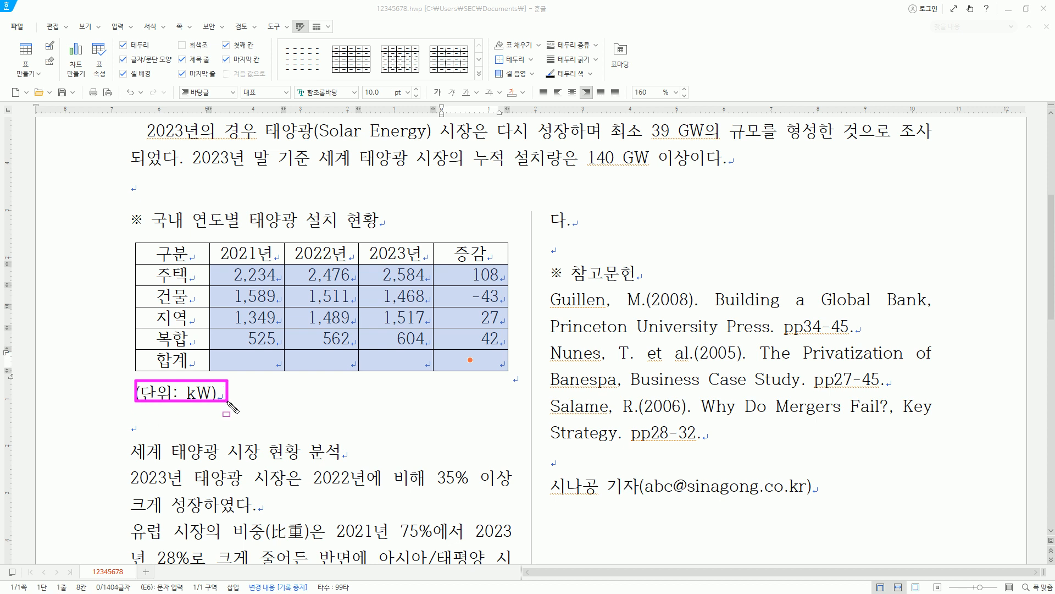
left_click(176, 392)
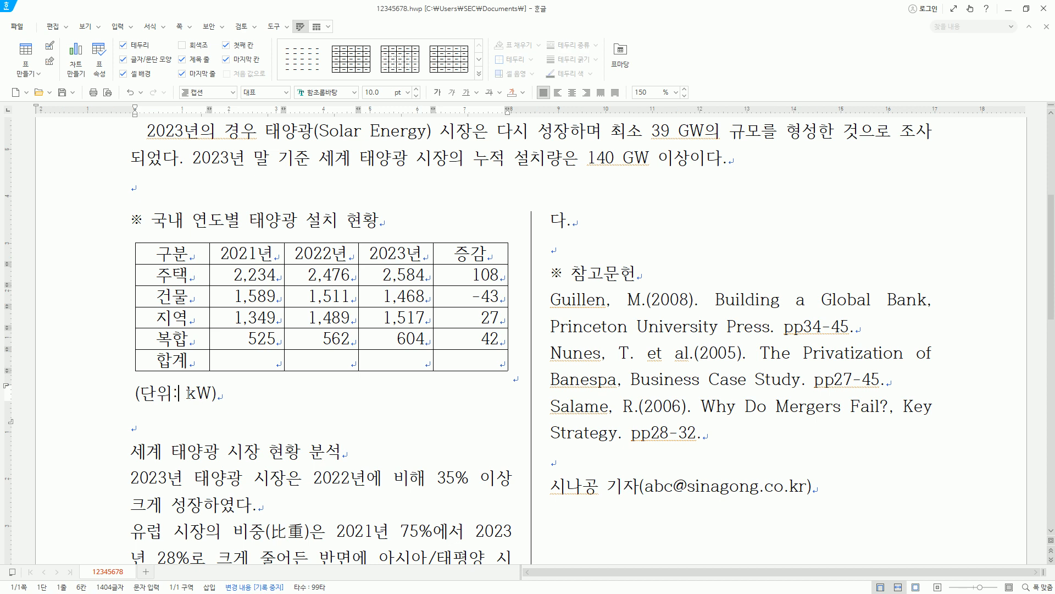
key("ctrl+shift+r")
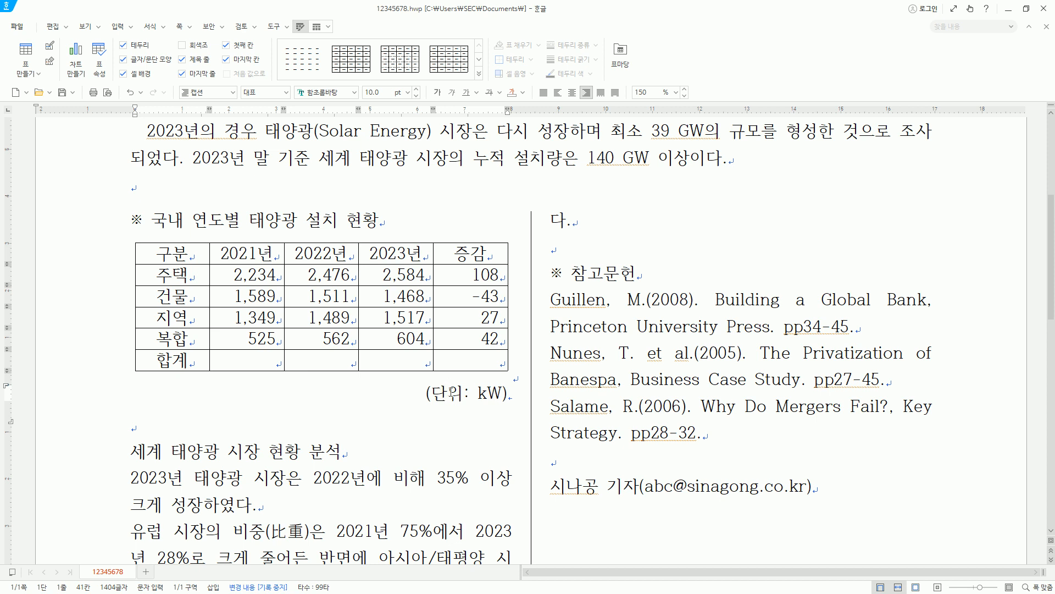
- Apply a first-line indent to the paragraph beginning "IEA PVPS" in the section 태양광 지원정책 조사
left_click(205, 446)
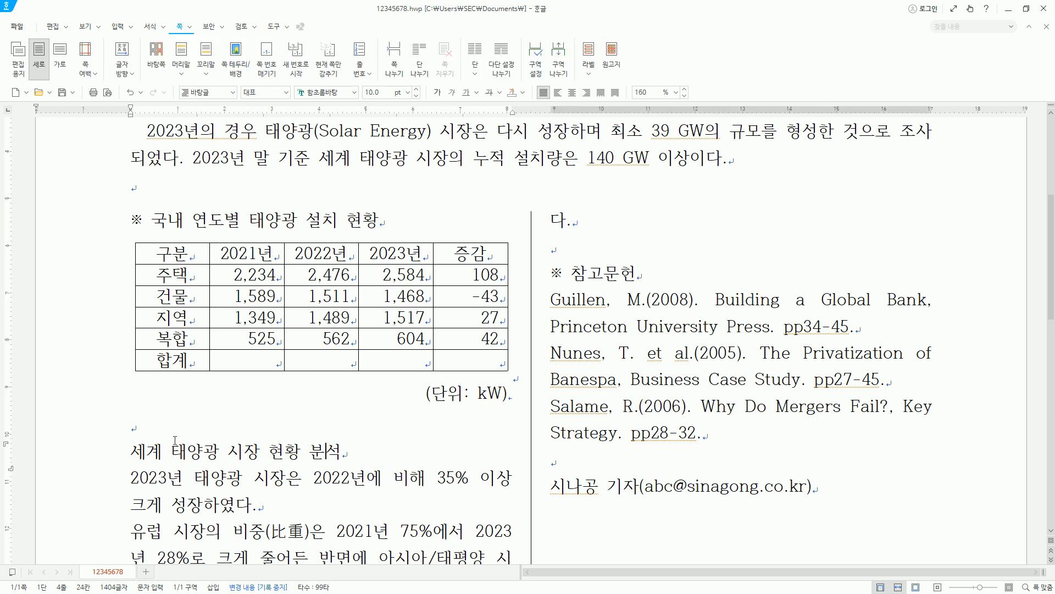
left_click_drag(138, 447, 345, 507)
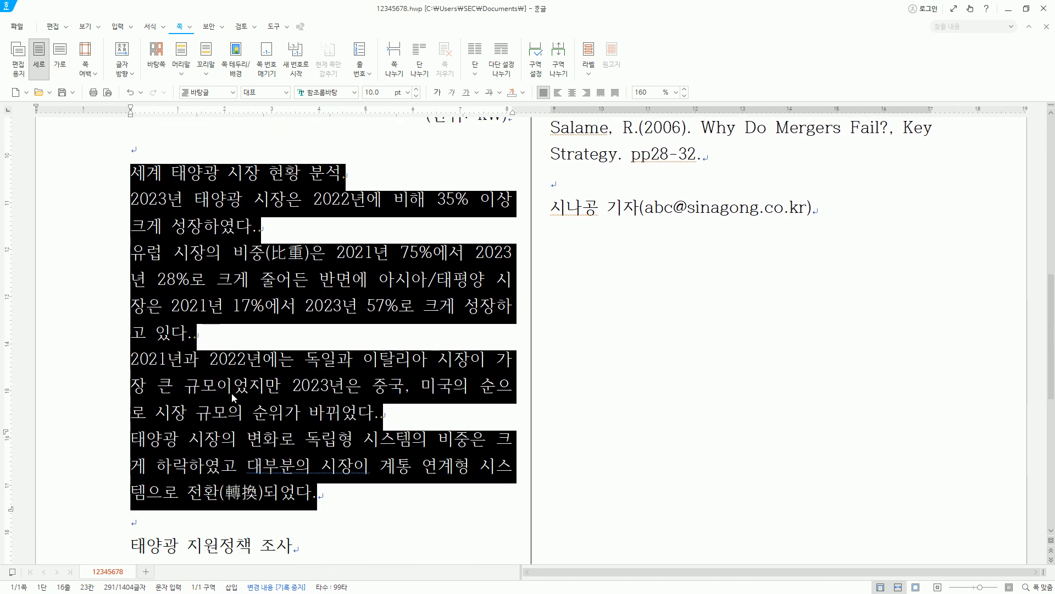
left_click_drag(134, 545, 309, 547)
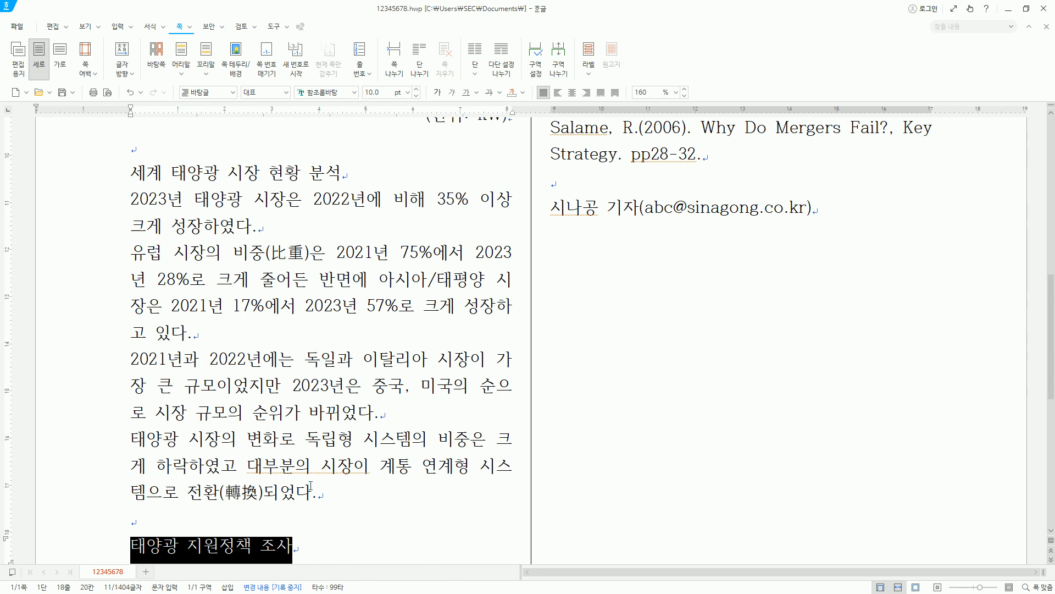
left_click_drag(1053, 324, 1053, 426)
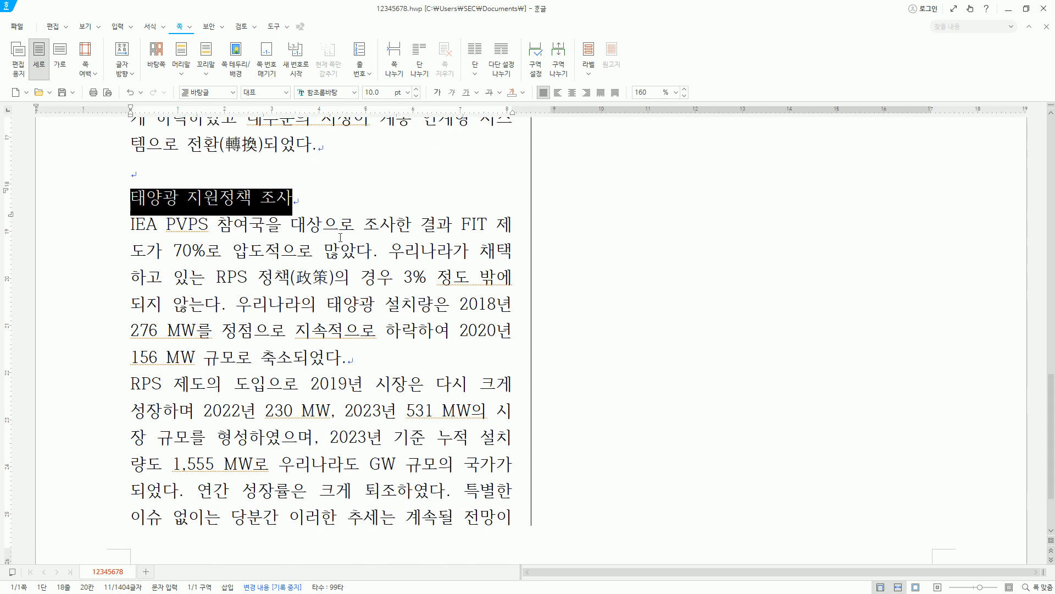
left_click(132, 225)
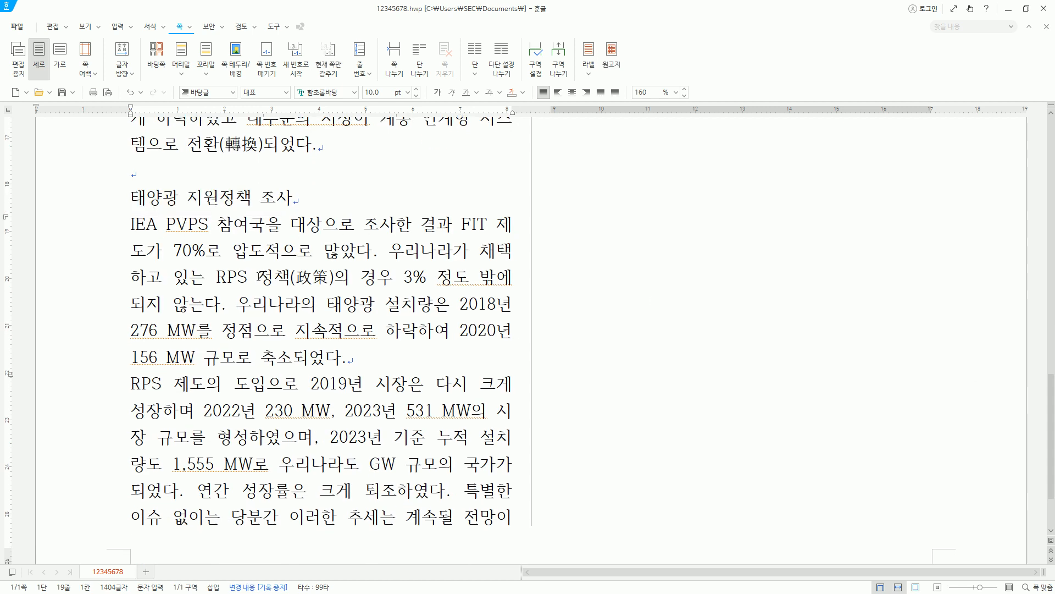
key("ctrl+2")
left_click_drag(120, 215, 131, 234)
left_click_drag(119, 376, 131, 392)
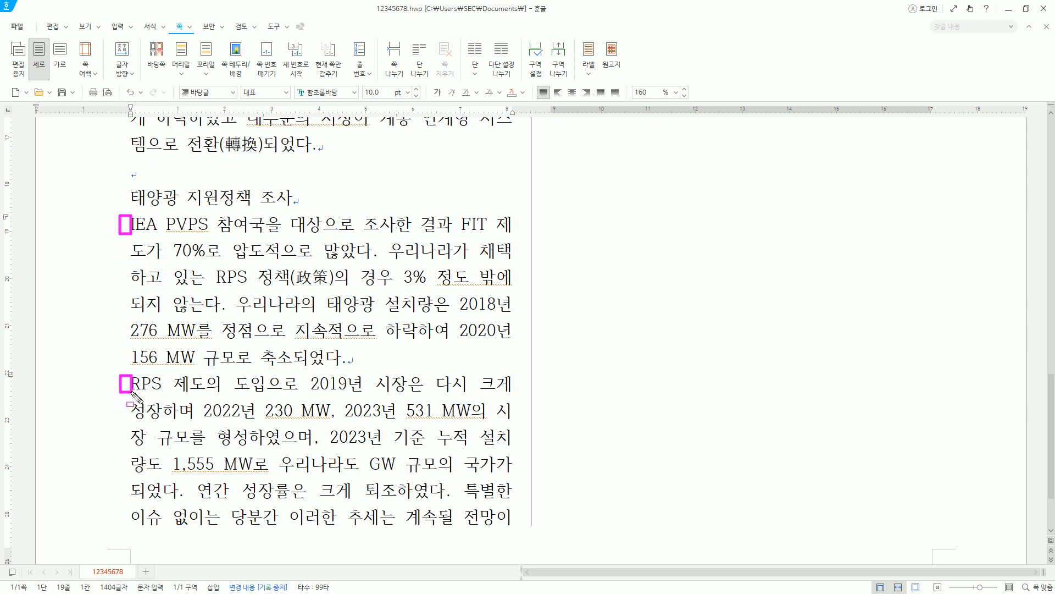
key("Escape")
left_click(126, 224)
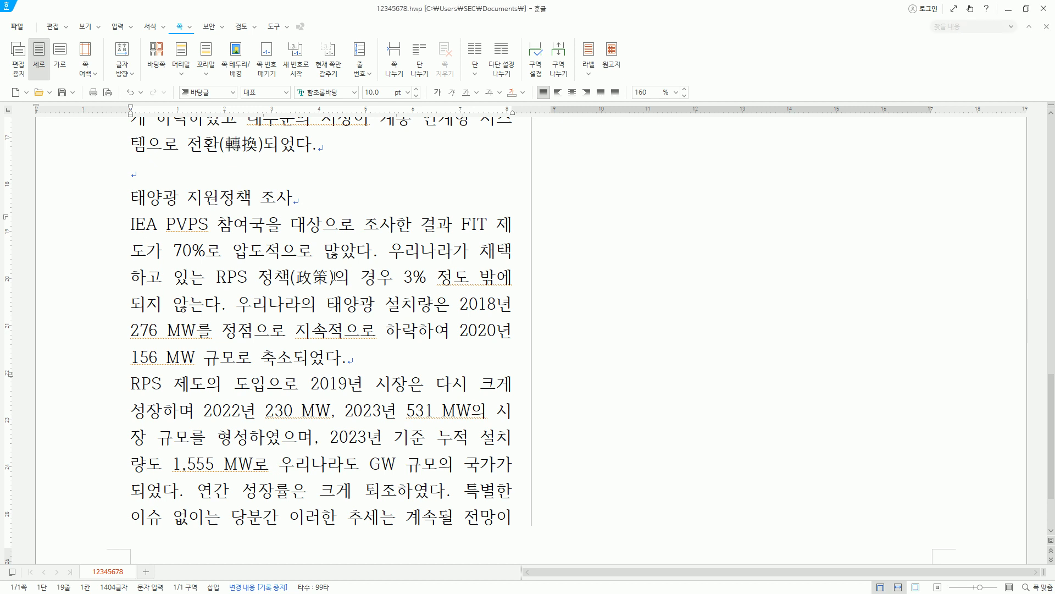
key("alt+t")
key("alt+a")
key("Return")
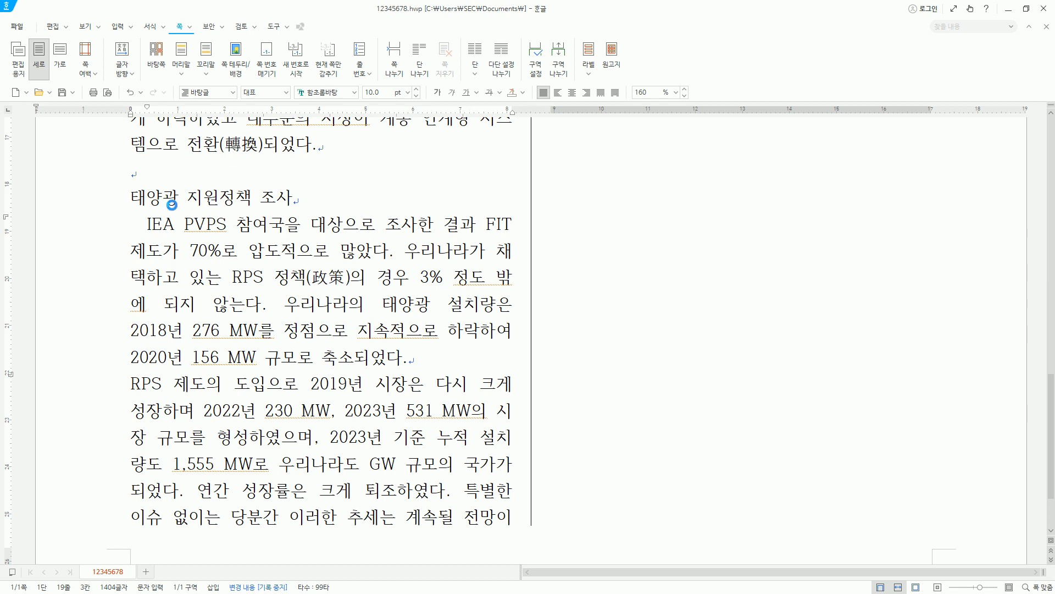
left_click_drag(132, 215, 145, 237)
key("Escape")
- Apply a first-line indent to the paragraph beginning "RPS 제도의 도입으로"
left_click(131, 384)
key("alt+t")
key("Return")
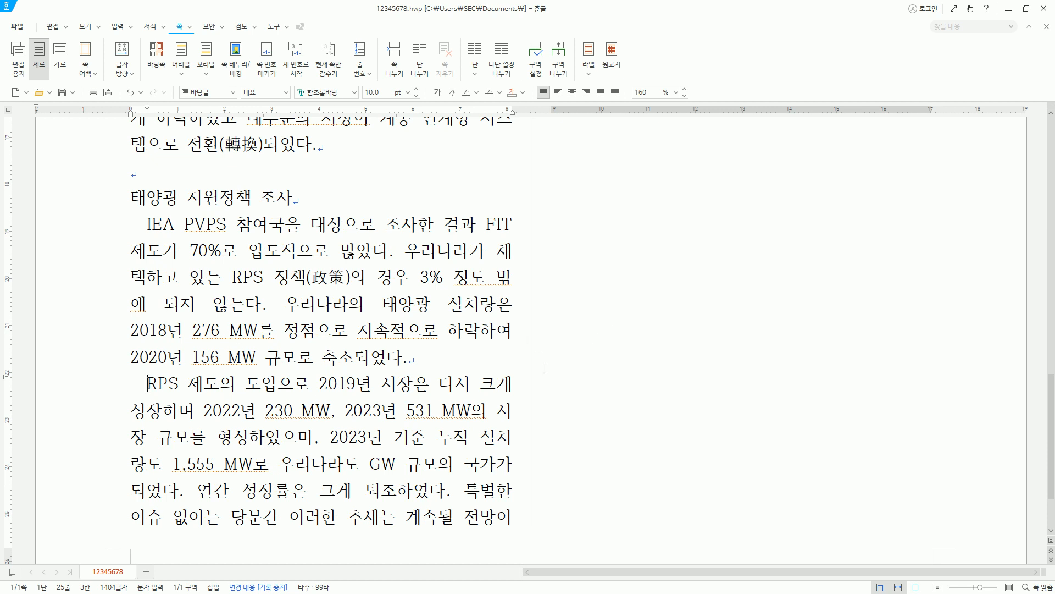
- Right-align the reporter's contact line below the 참고문헌 list
scroll(854, 349, "up", 9)
scroll(854, 349, "down", 5)
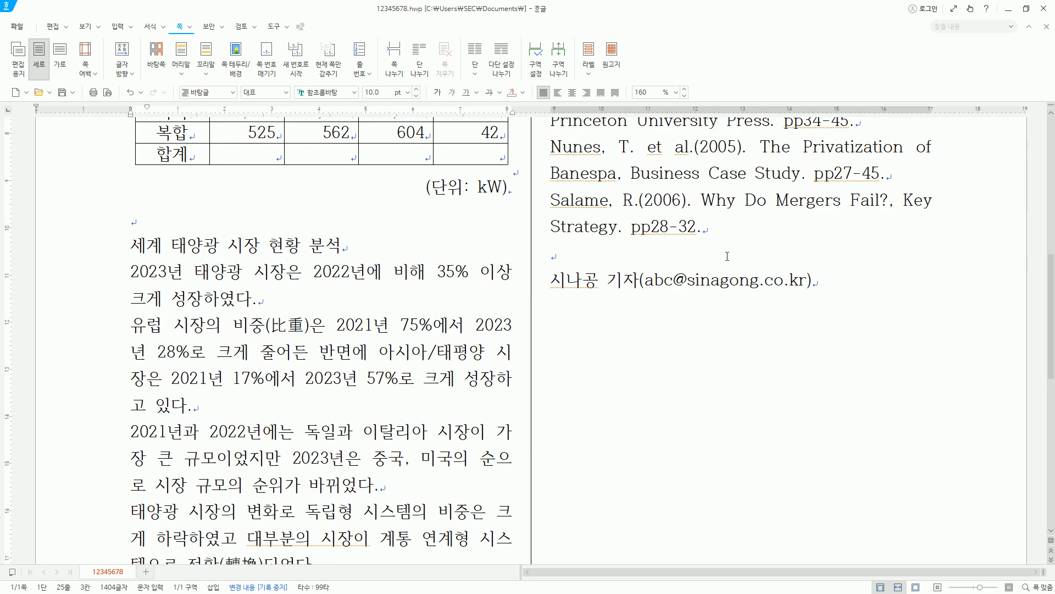
scroll(597, 259, "up", 3)
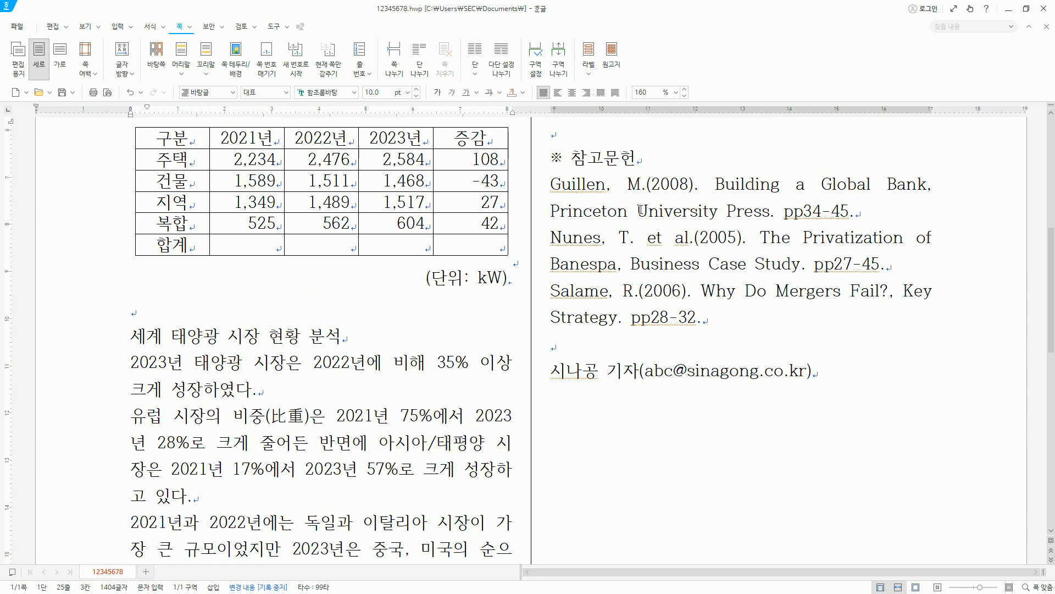
left_click_drag(547, 148, 925, 324)
key("Escape")
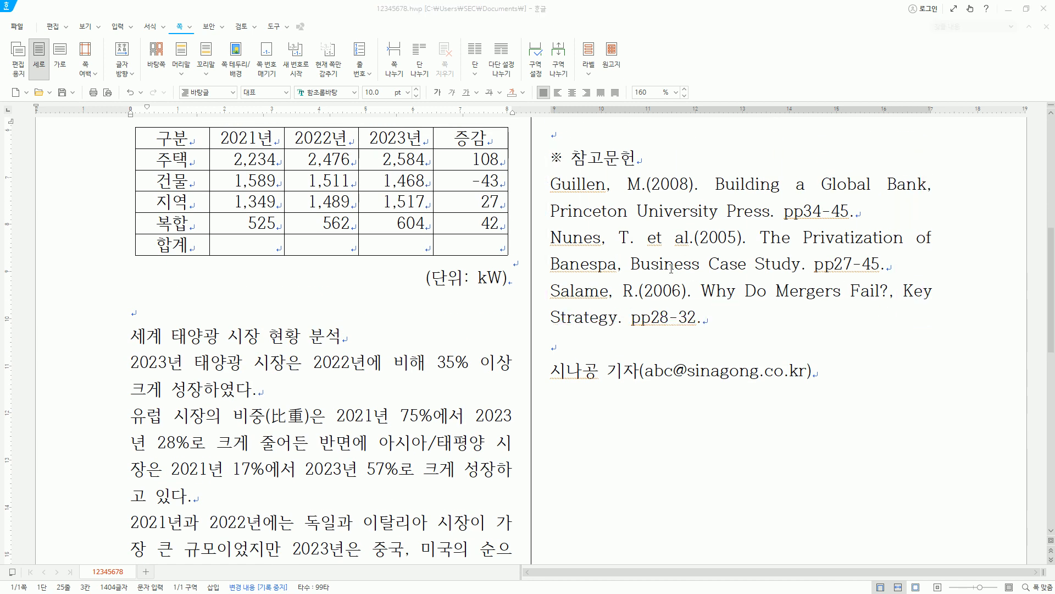
left_click(552, 371)
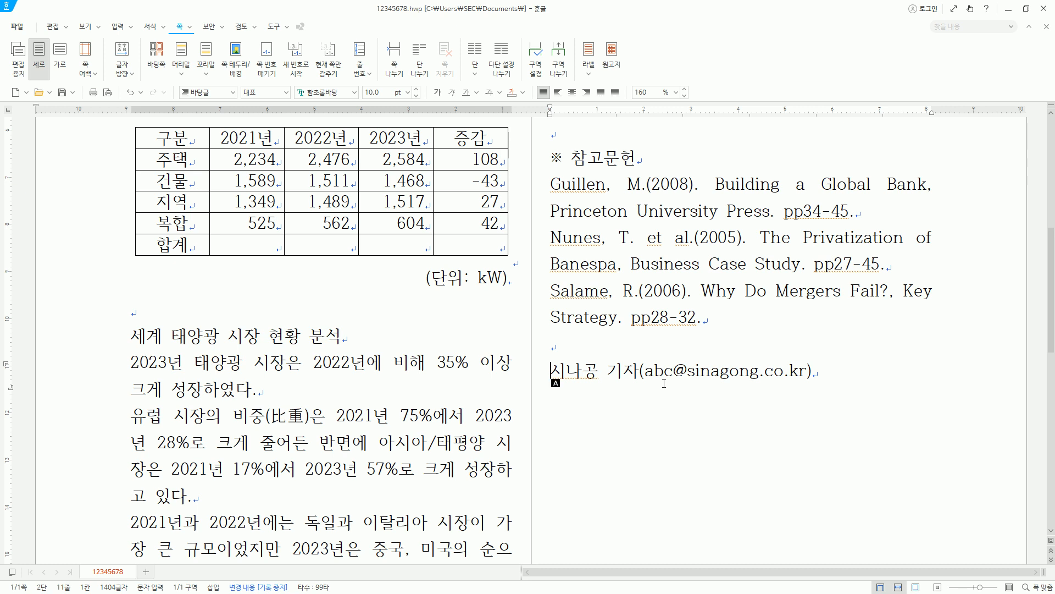
key("ctrl+shift+r")
- Start a new paragraph after the end of the reporter's contact line
left_click(775, 376)
left_click(946, 371)
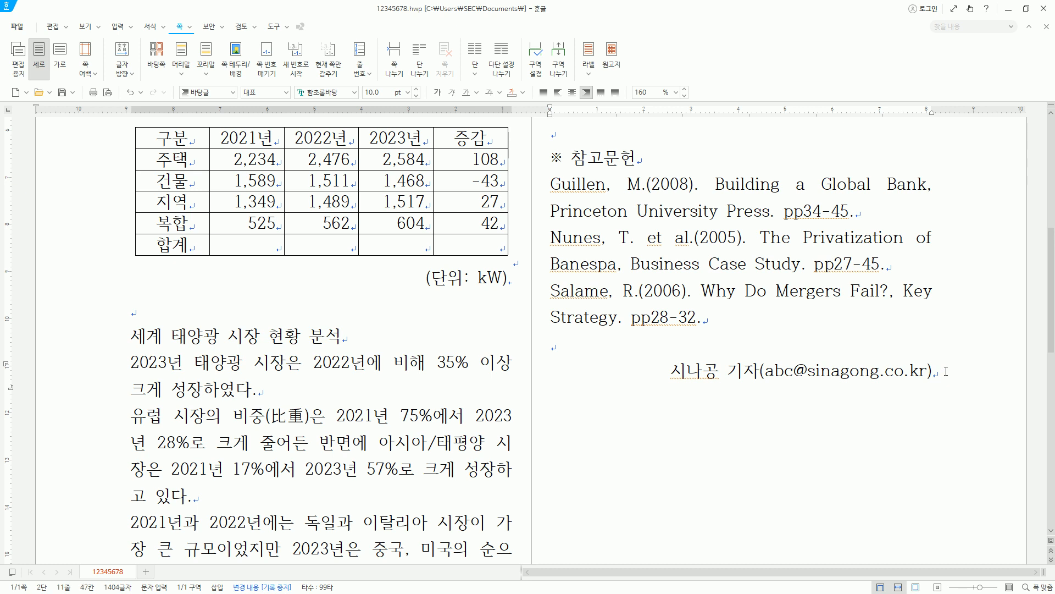
left_click_drag(763, 383, 929, 383)
key("Escape")
key("Return")
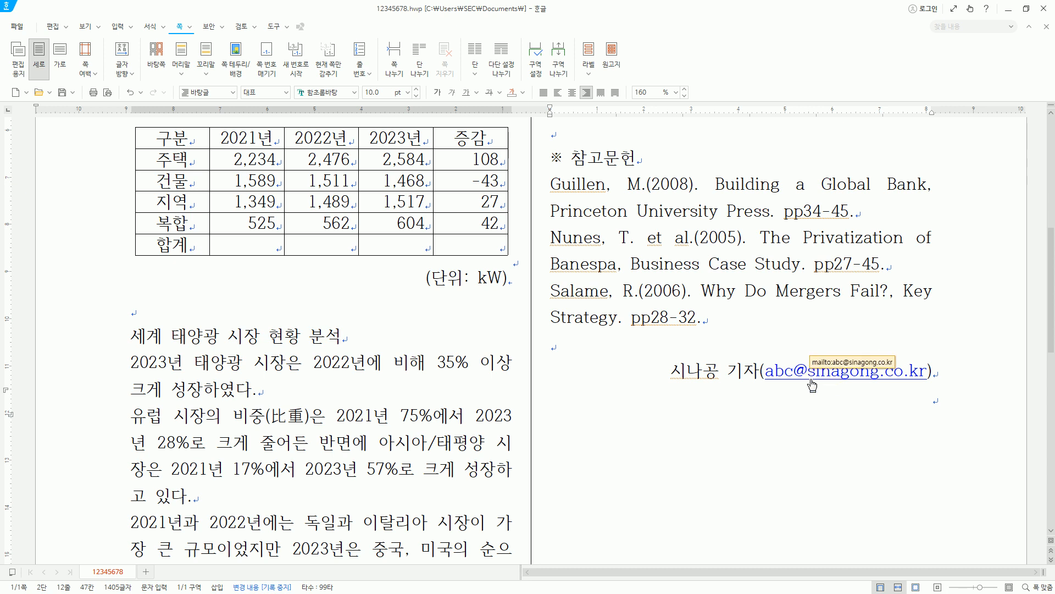
- Remove the hyperlink from the reporter's e-mail address
left_click(881, 400)
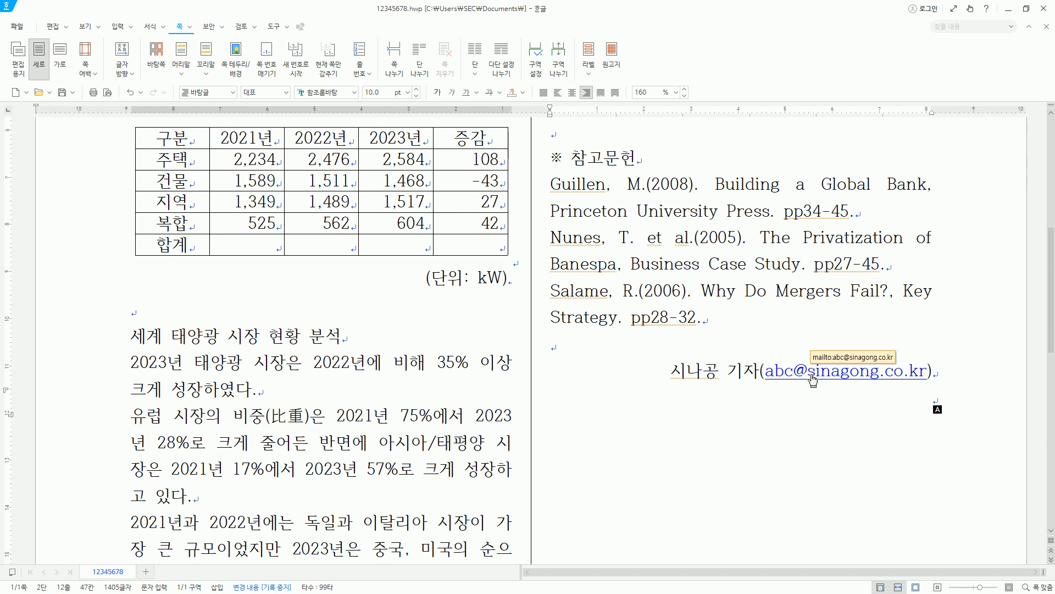
right_click(812, 378)
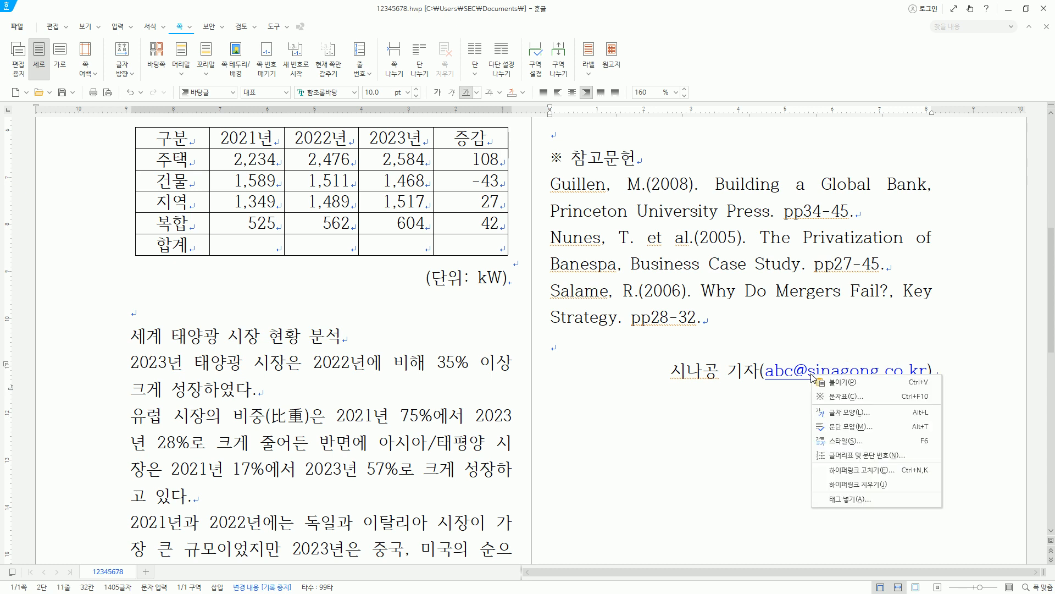
left_click(859, 484)
left_click(827, 387)
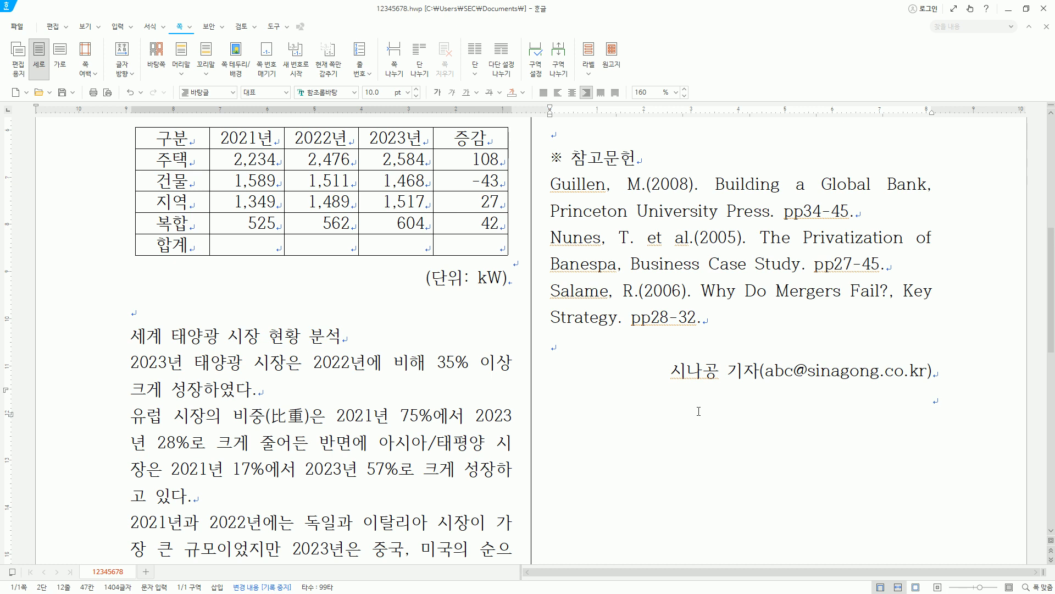
scroll(699, 411, "up", 5)
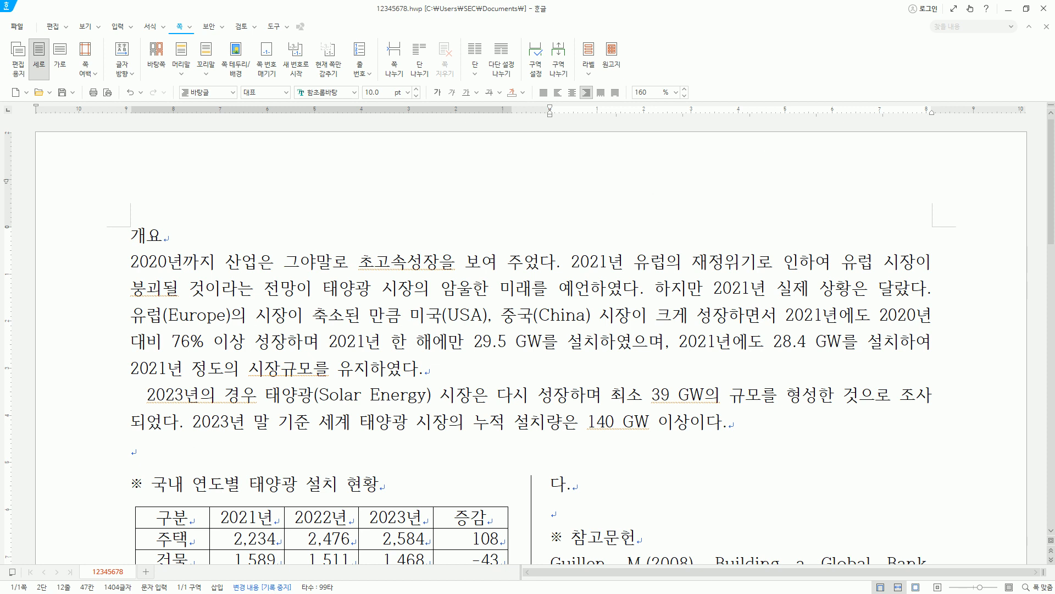
left_click(277, 400)
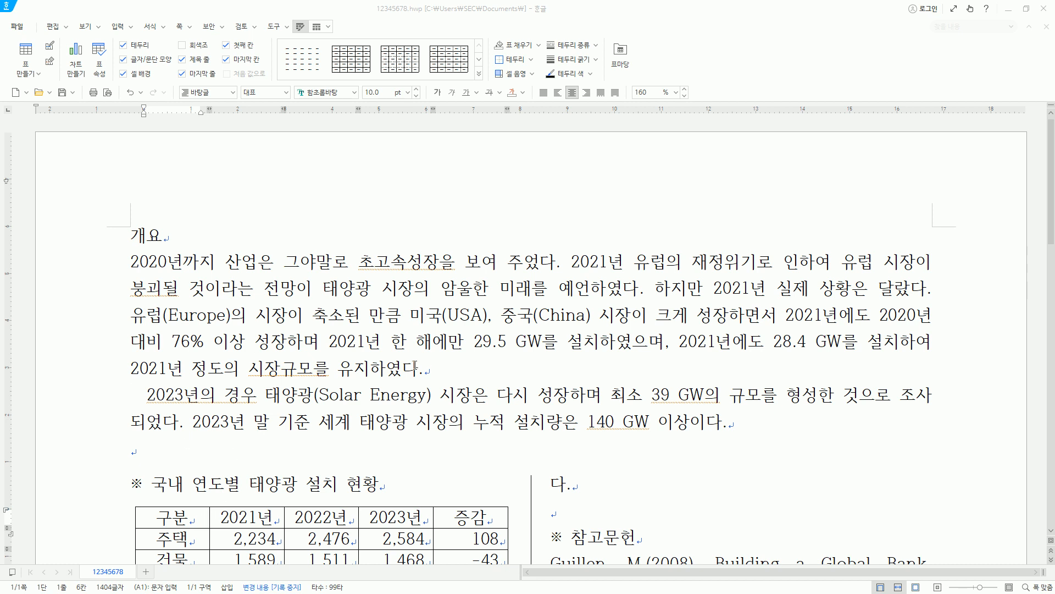
- Open the table/cell properties of the 국내 연도별 태양광 설치 현황 table and examine the inner margins for all cells
left_click_drag(1051, 235, 1051, 306)
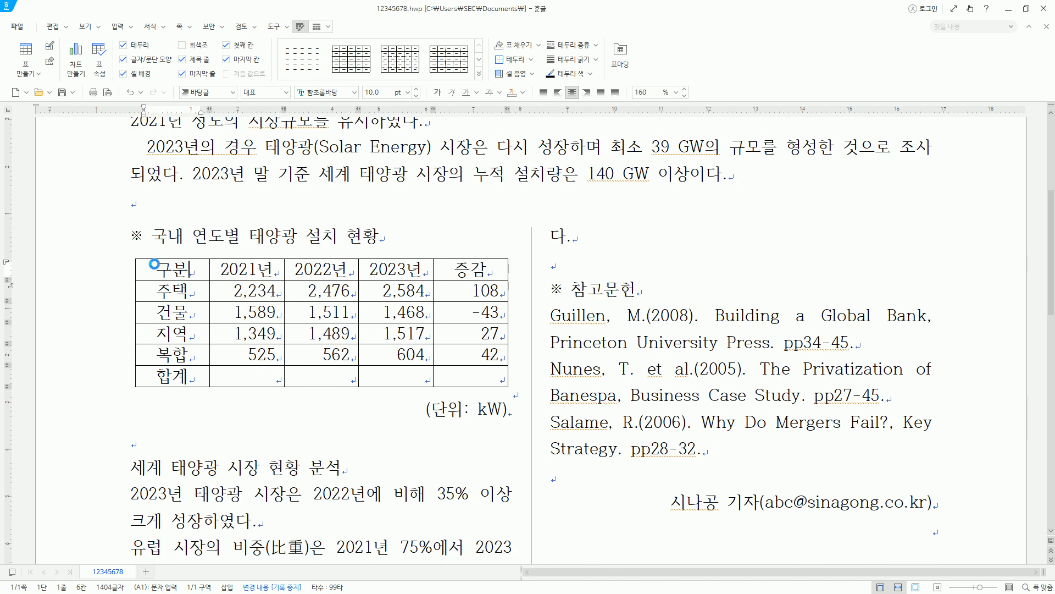
mouse_move(140, 258)
left_mouse_down()
mouse_move(430, 345)
mouse_move(502, 383)
left_mouse_up()
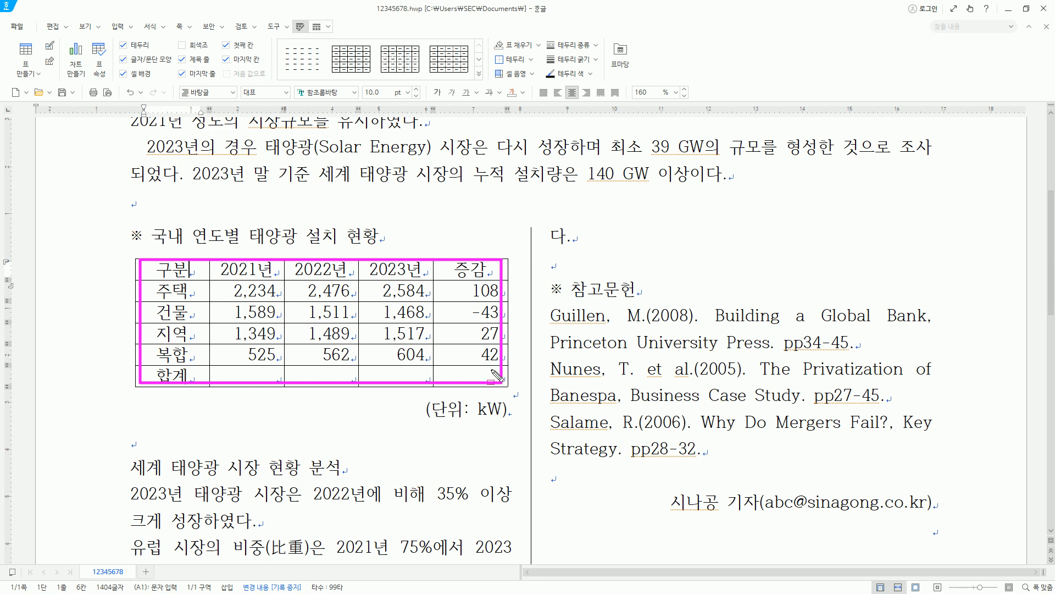
key("Escape")
left_click(195, 271)
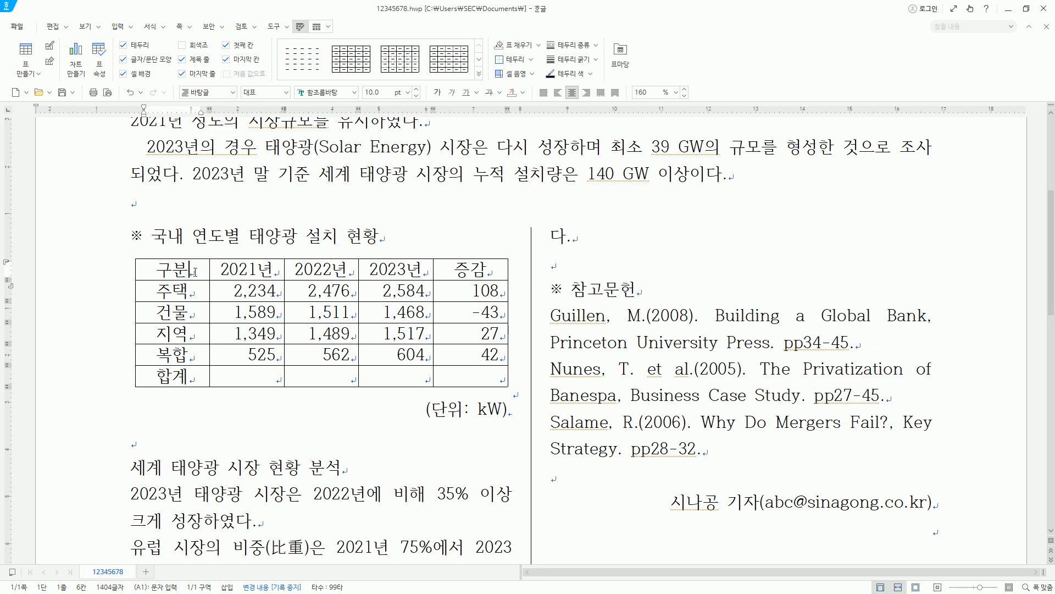
key("ctrl+n")
key("k")
key("ctrl+2")
mouse_move(348, 103)
left_mouse_down()
mouse_move(362, 139)
mouse_move(713, 492)
left_mouse_up()
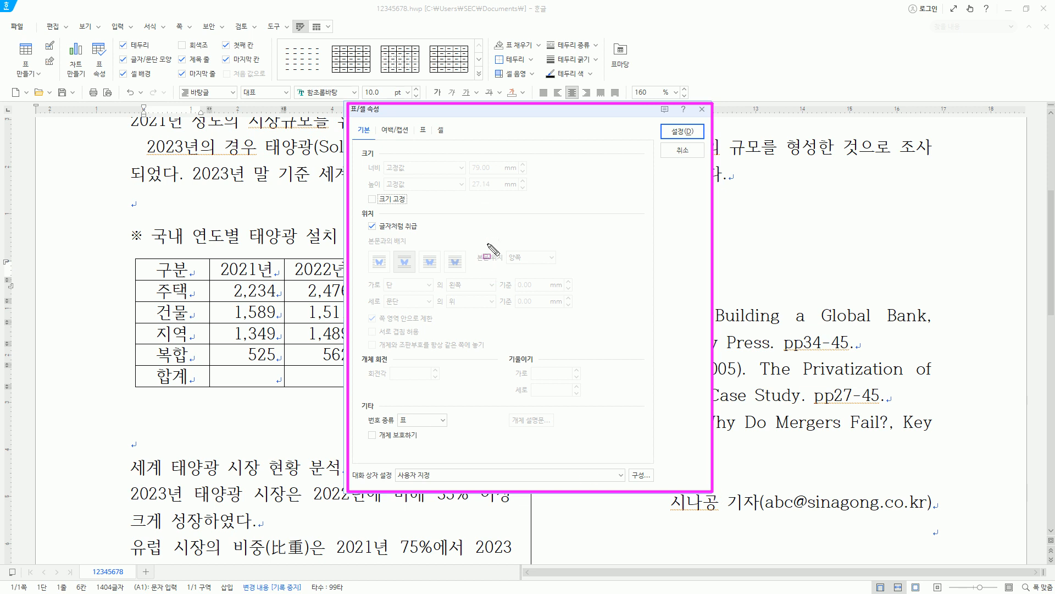
left_click(423, 131)
left_click_drag(429, 142, 416, 122)
left_click_drag(360, 288, 568, 344)
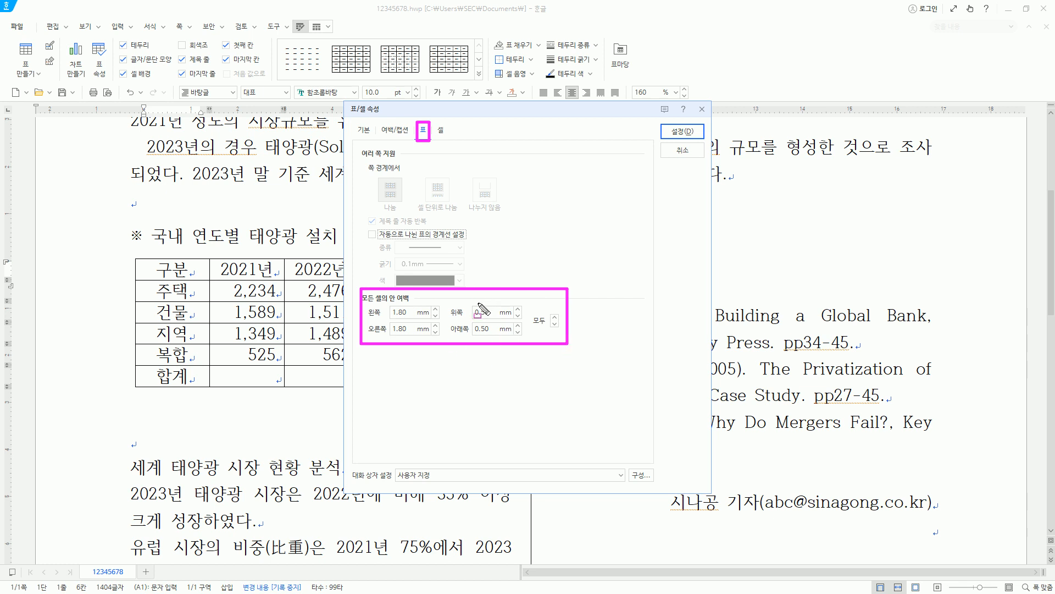
- Examine the table's size, 글자처럼 취급 placement option and caption position settings
left_click(364, 130)
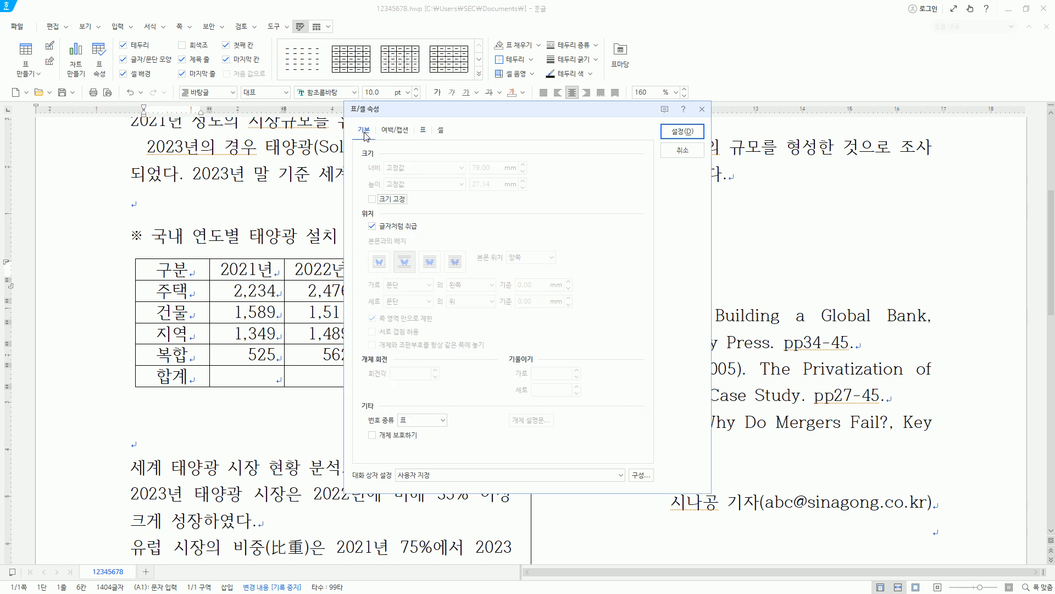
mouse_move(359, 144)
left_mouse_down()
mouse_move(559, 223)
mouse_move(549, 212)
left_mouse_up()
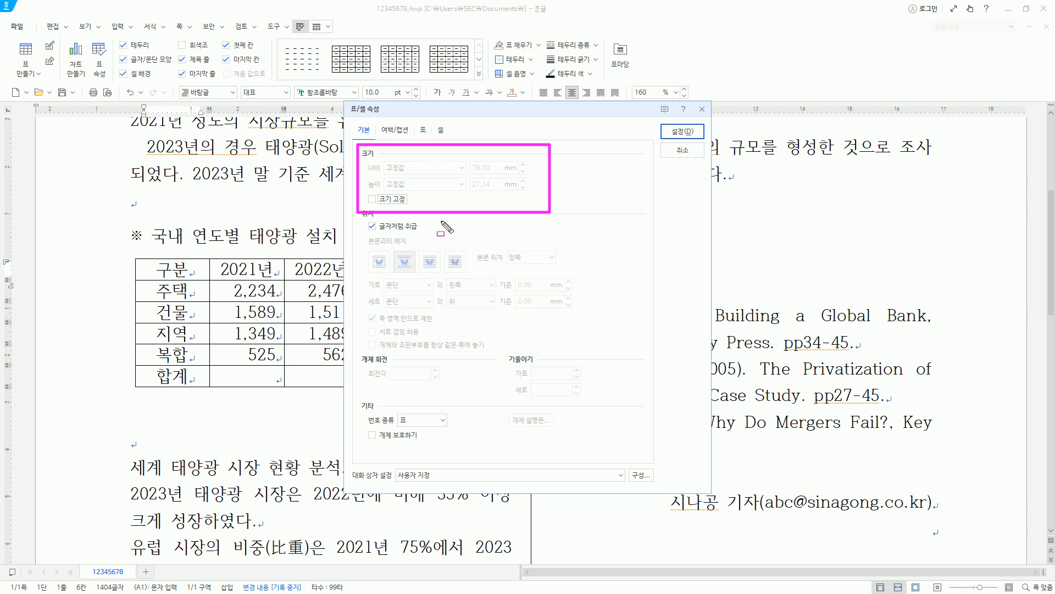
left_click_drag(364, 218, 446, 235)
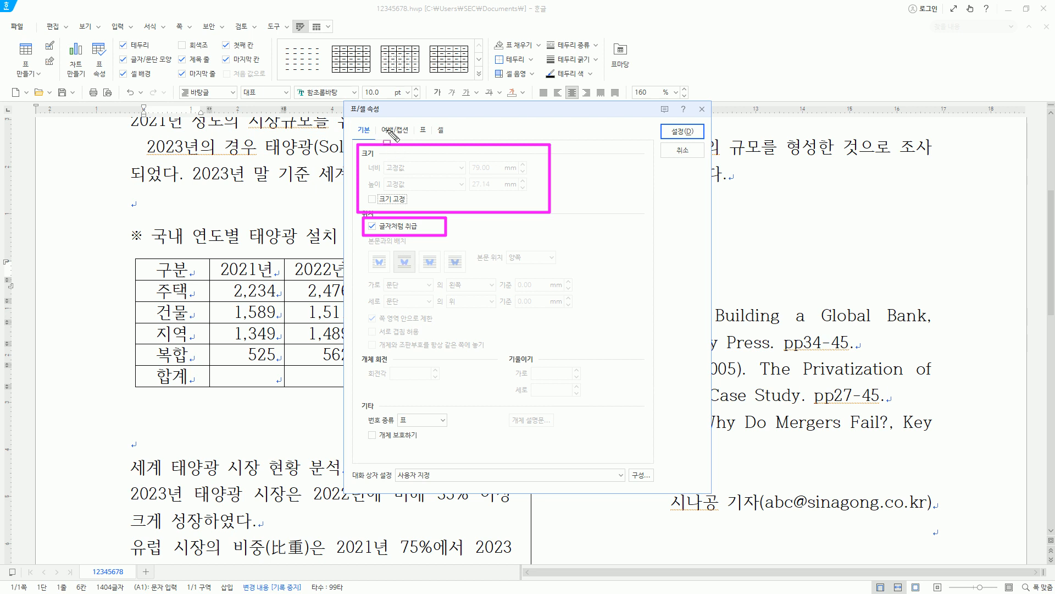
left_click_drag(378, 122, 413, 137)
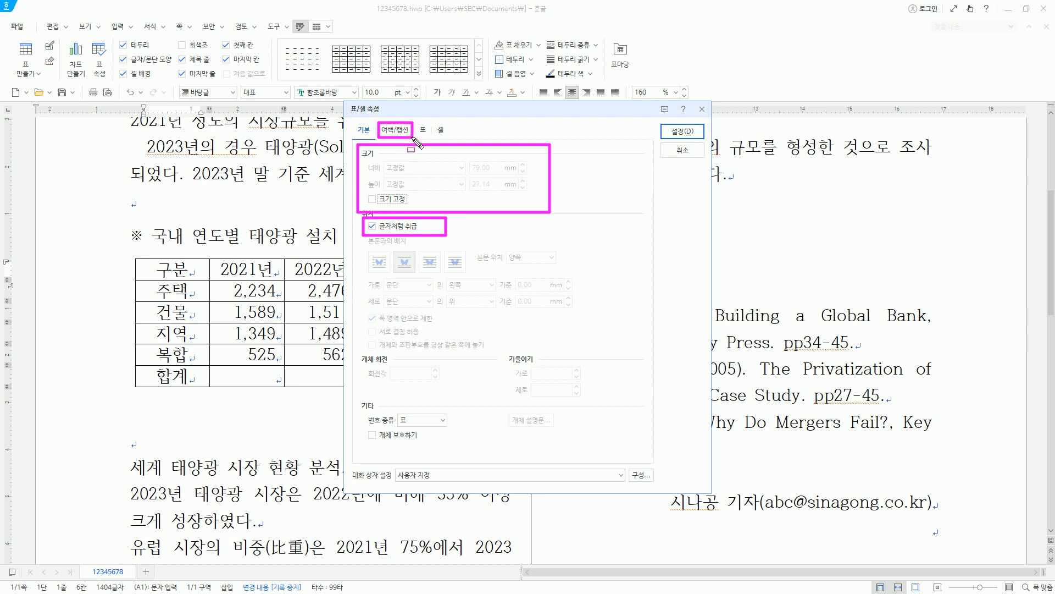
left_click(397, 131)
mouse_move(359, 192)
left_mouse_down()
mouse_move(379, 257)
mouse_move(451, 295)
left_mouse_up()
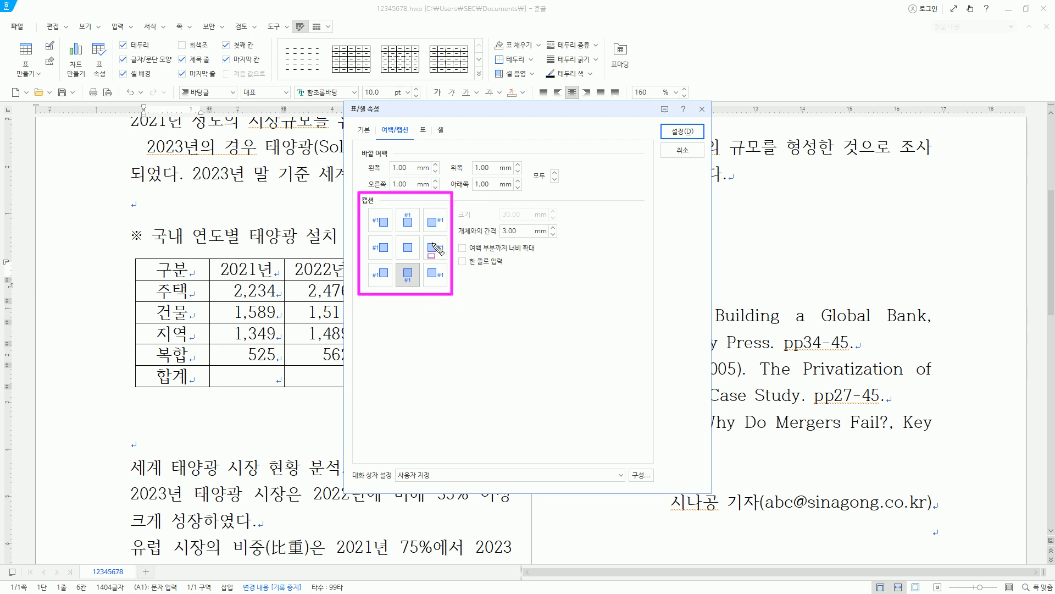
key("Escape")
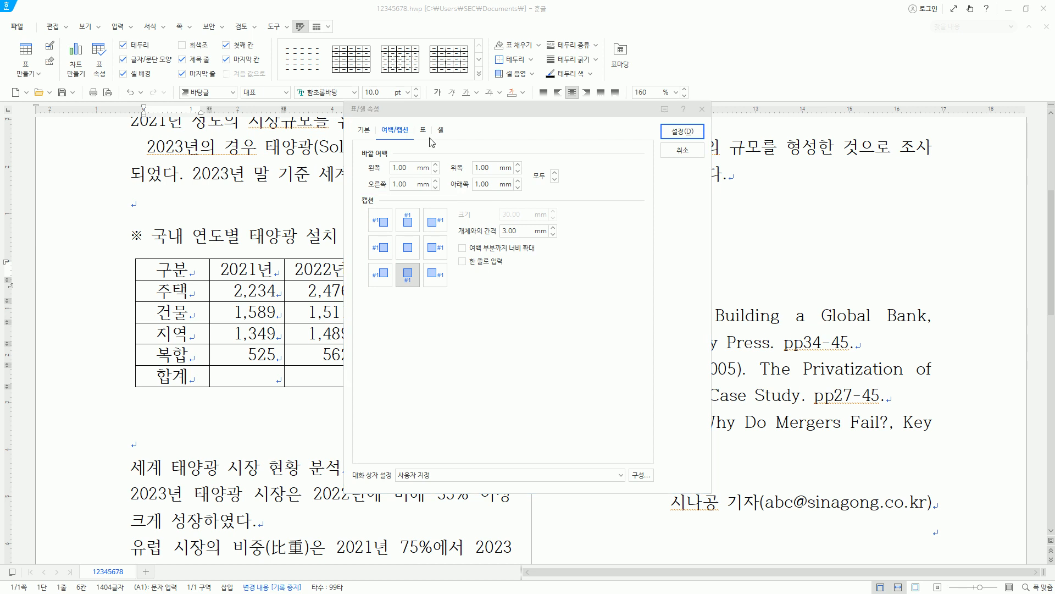
- Recheck the table's cell margins and basic size and placement properties, and cancel the properties dialog
left_click(424, 132)
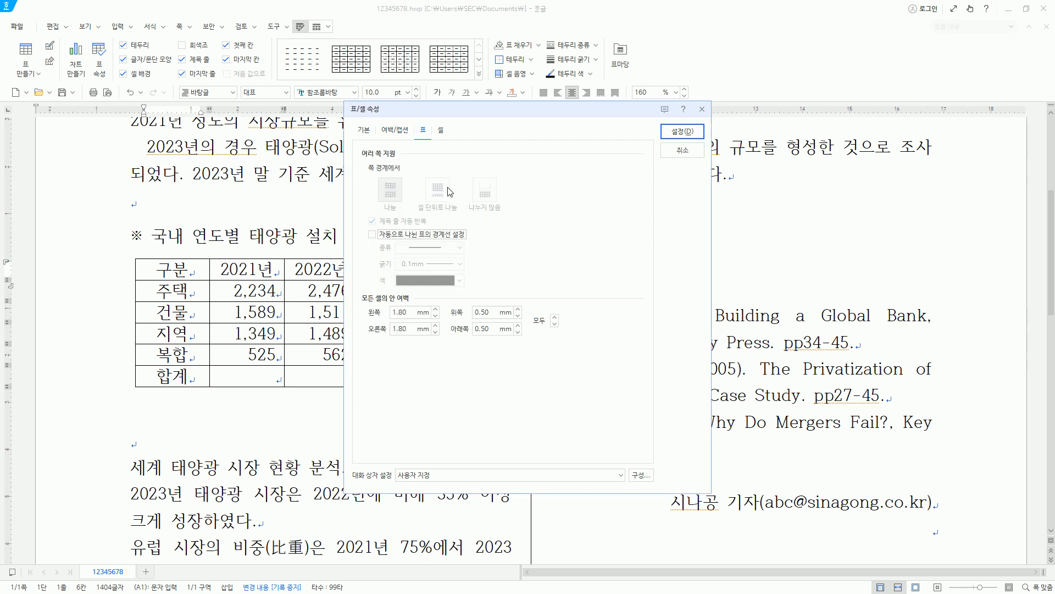
left_click(364, 130)
left_click_drag(346, 103, 424, 201)
left_click_drag(536, 283, 708, 492)
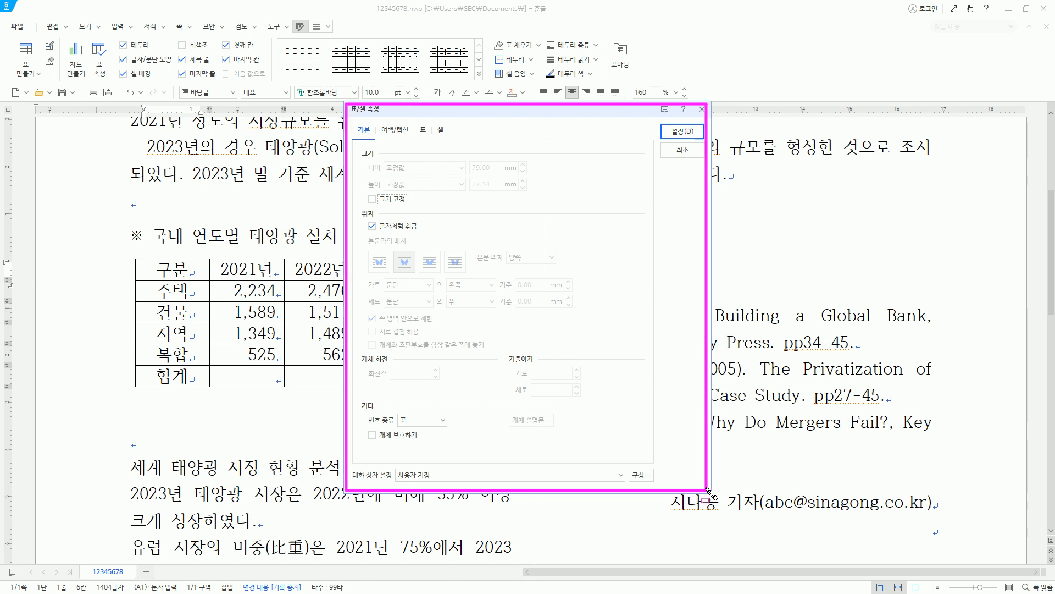
key("Escape")
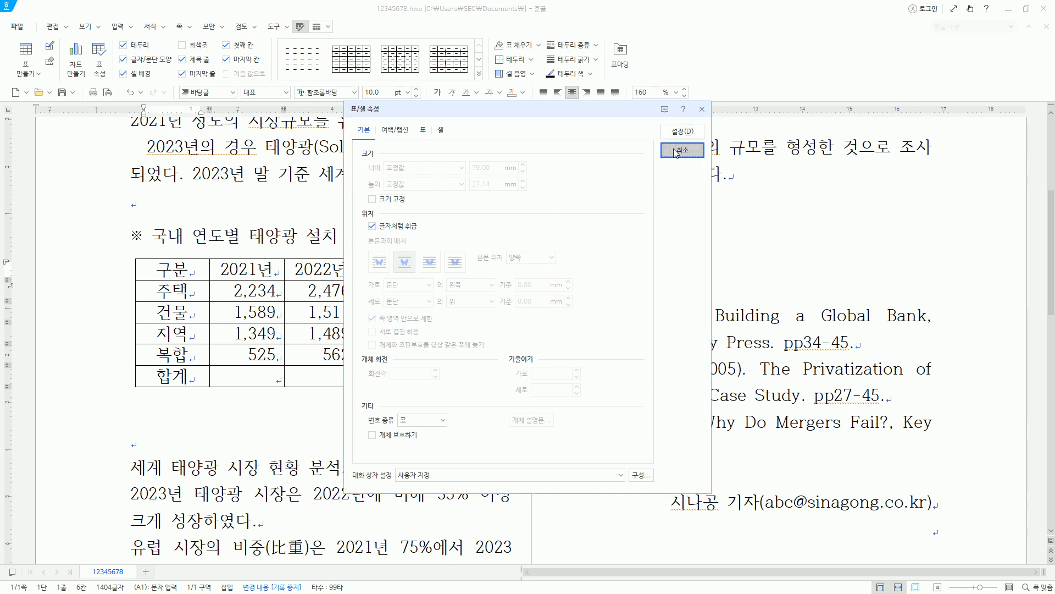
left_click(682, 150)
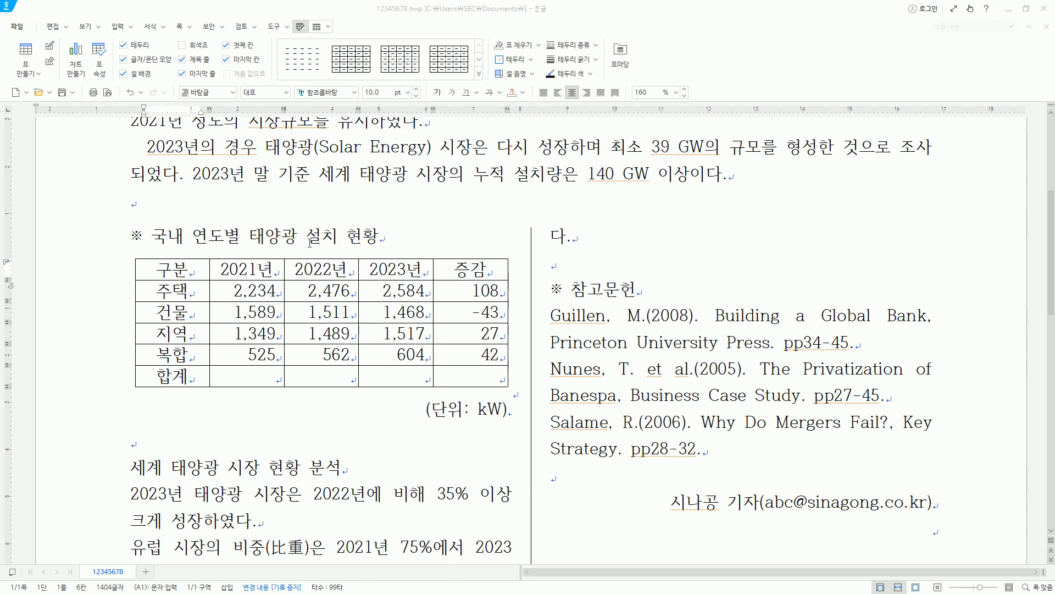